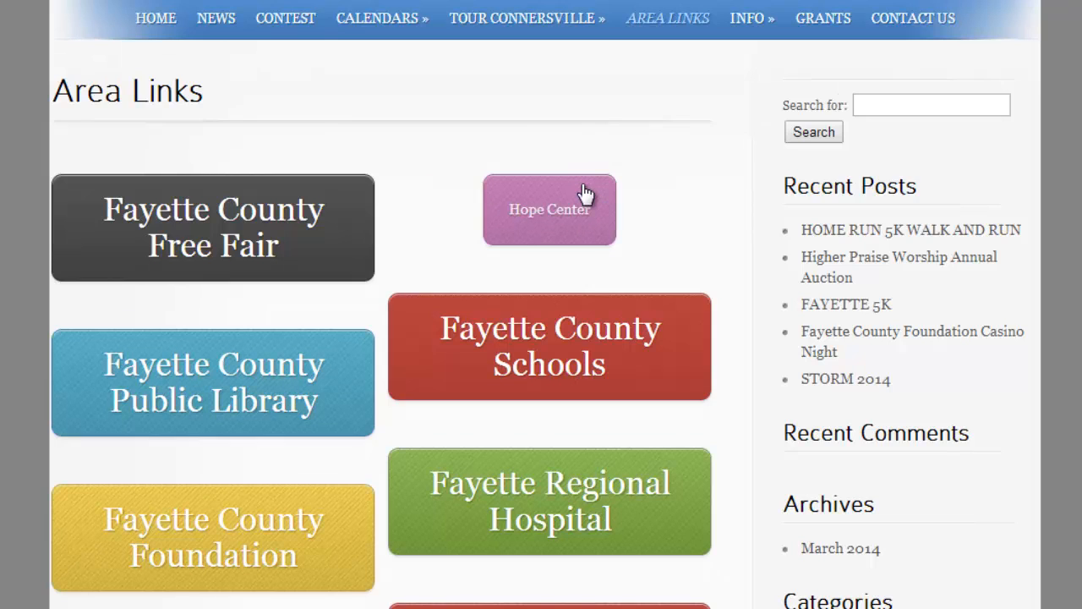
# - Open the Area Links page for editing and go to its Layout Builder section
pyautogui.scroll(-5, 585, 193)
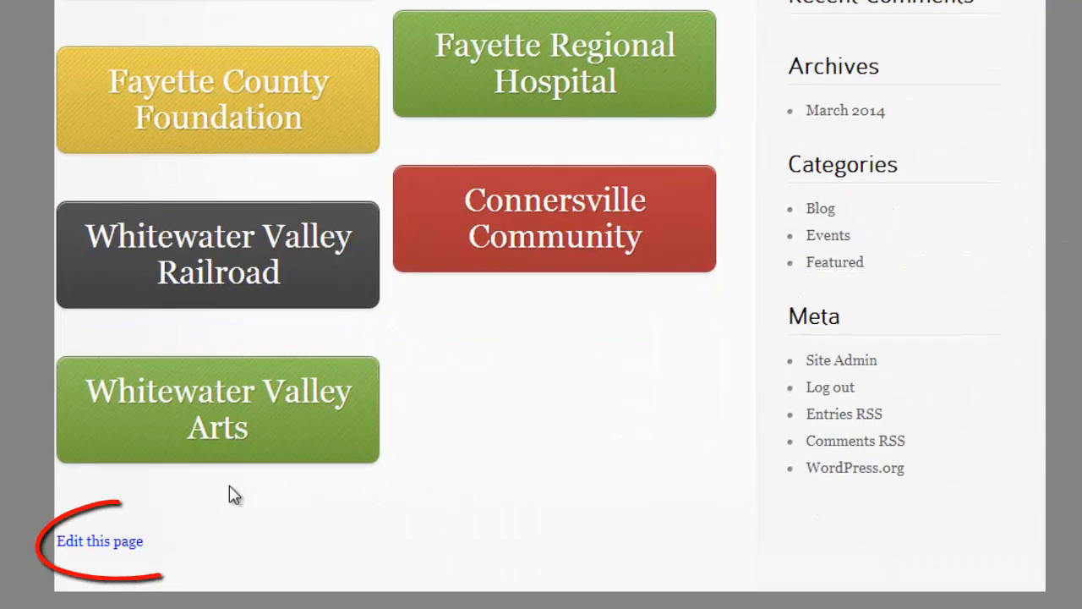
pyautogui.click(127, 541)
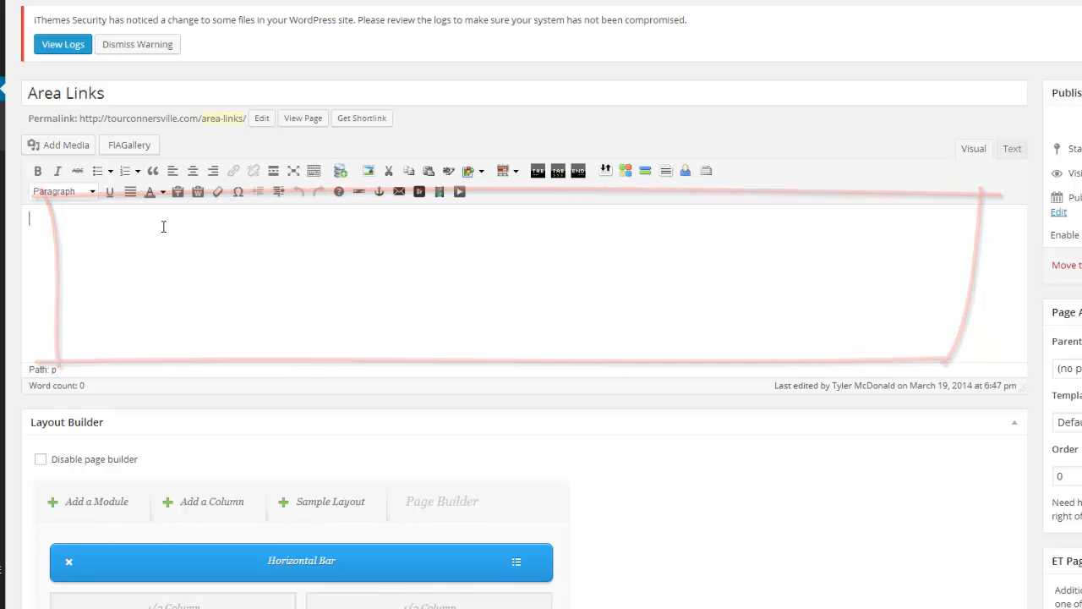
pyautogui.scroll(-1, 296, 268)
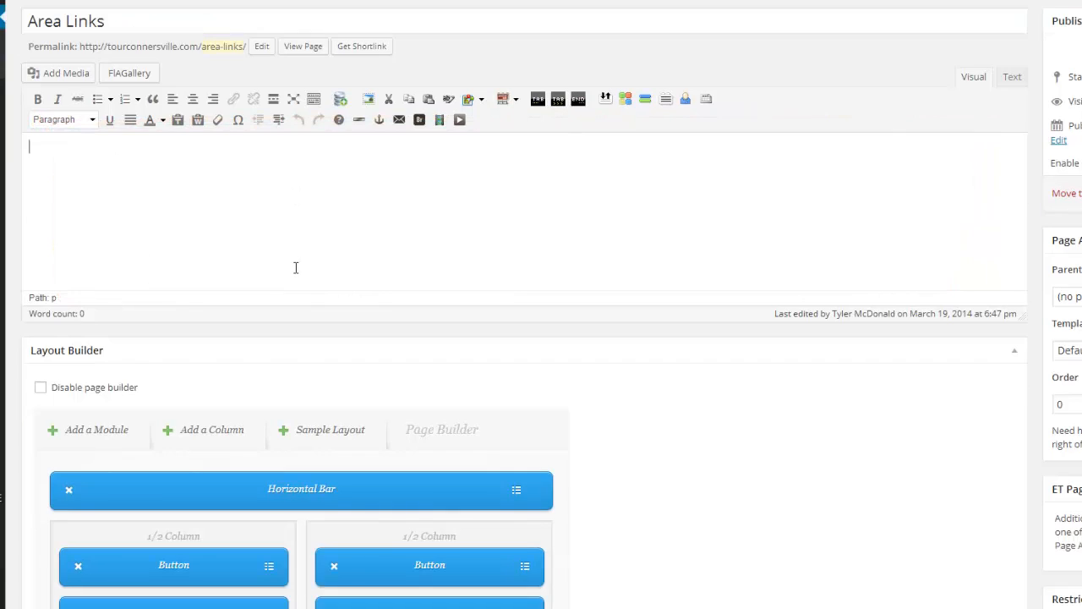
pyautogui.scroll(-2, 123, 354)
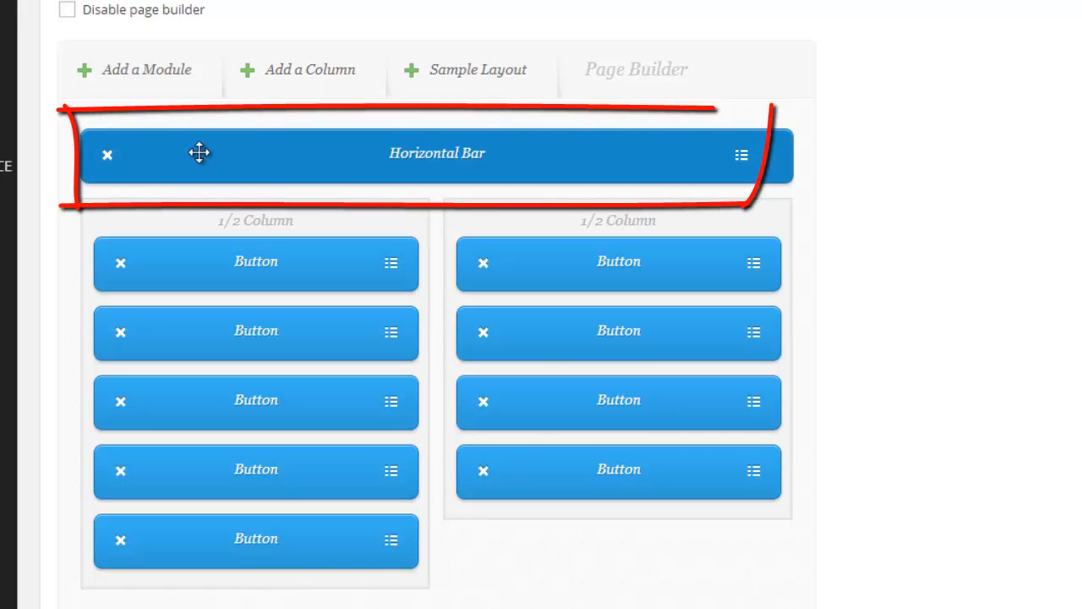
# - Review the modules and column types available in the Layout Builder
pyautogui.click(127, 78)
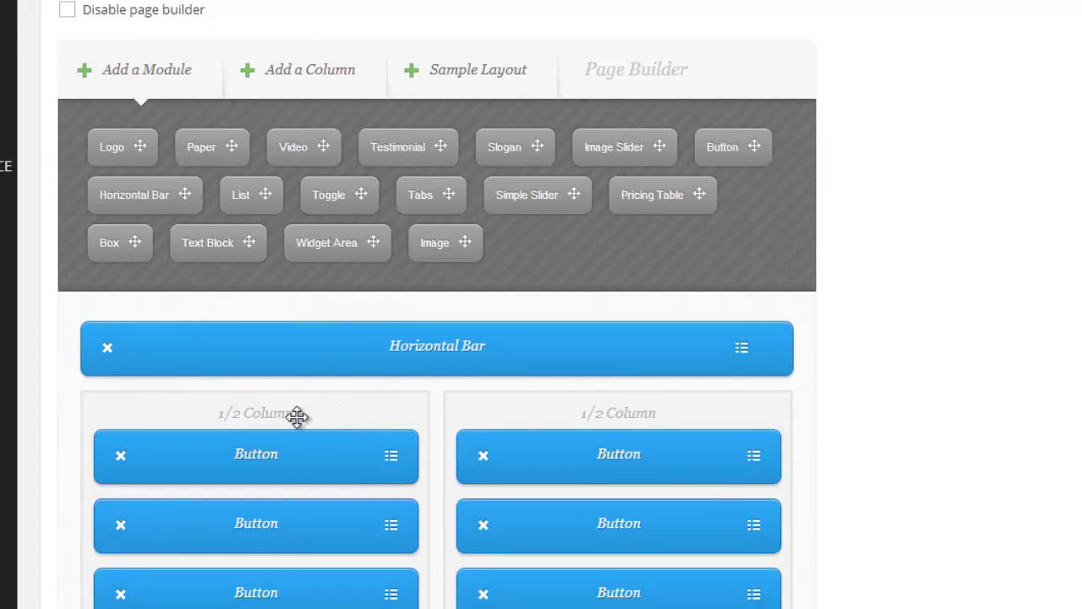
pyautogui.click(326, 77)
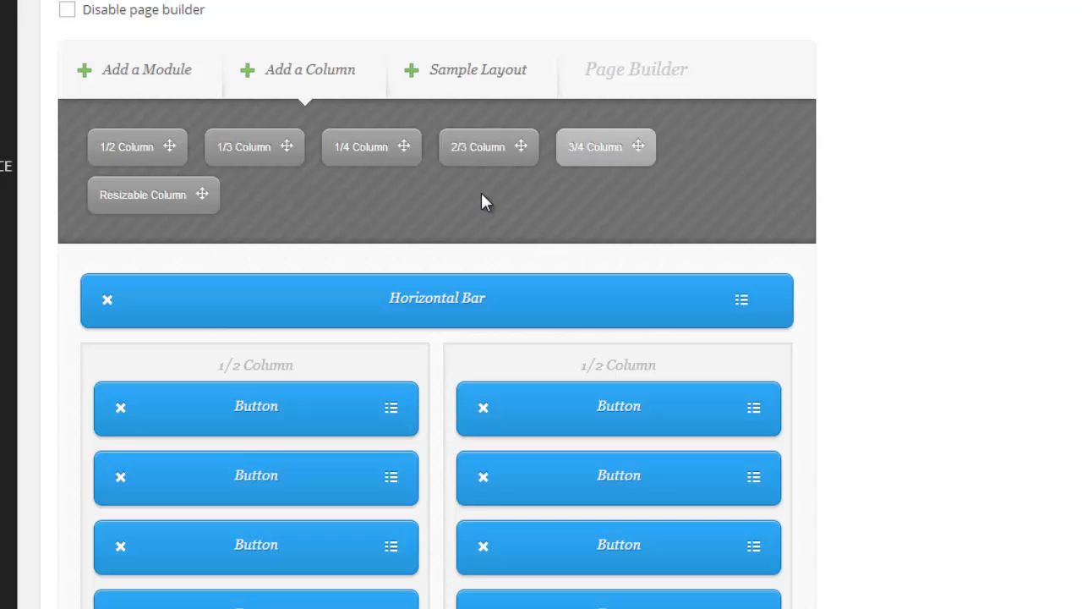
pyautogui.scroll(-1, 407, 214)
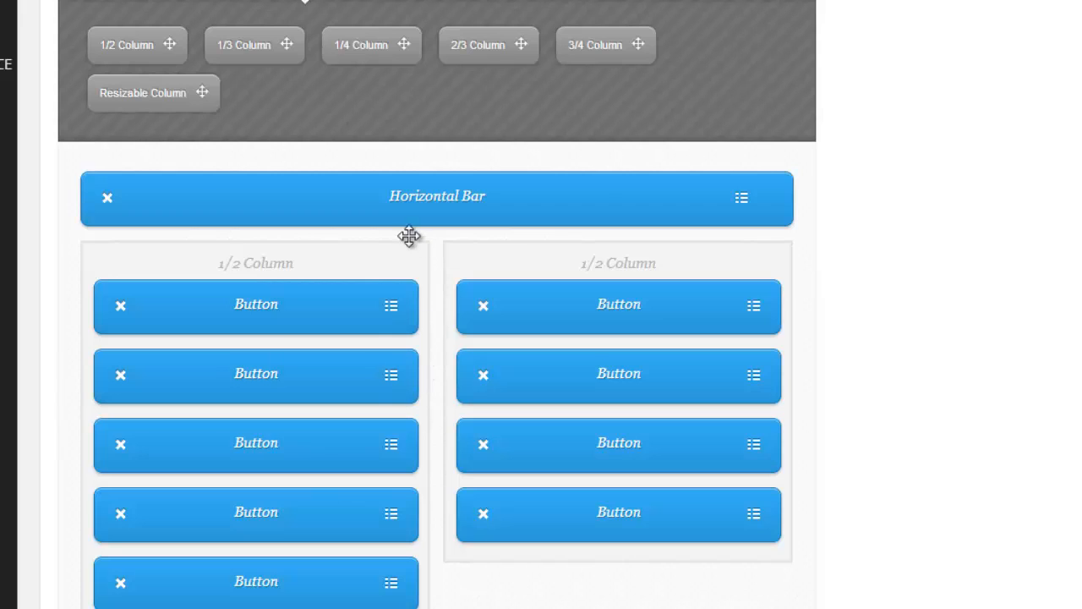
pyautogui.scroll(2, 411, 241)
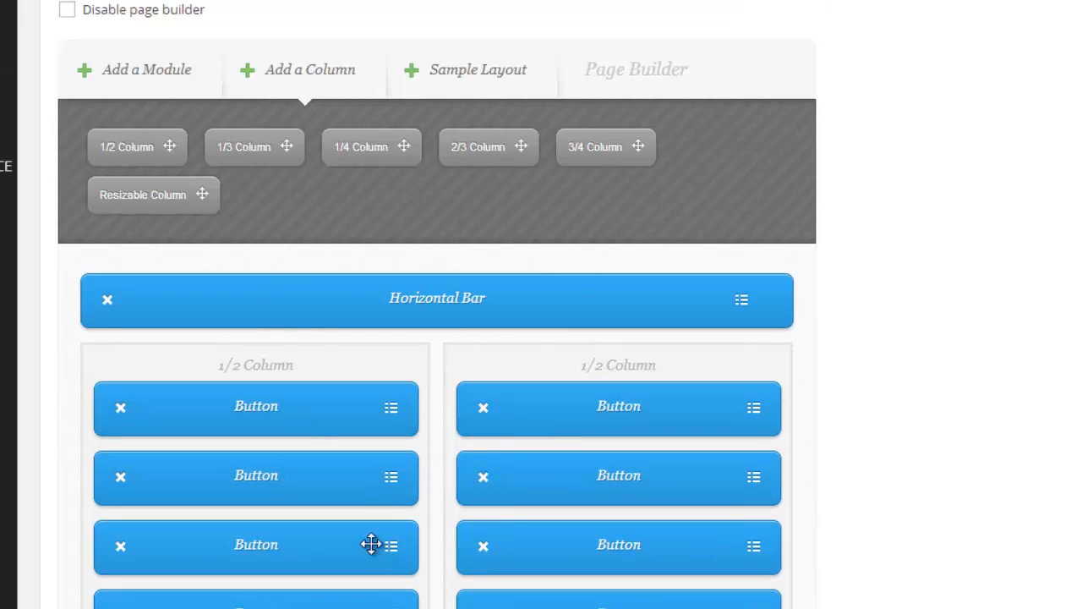
# - Add a Button module below the last button in the second 1/2 column
pyautogui.click(126, 77)
pyautogui.scroll(-4, 331, 403)
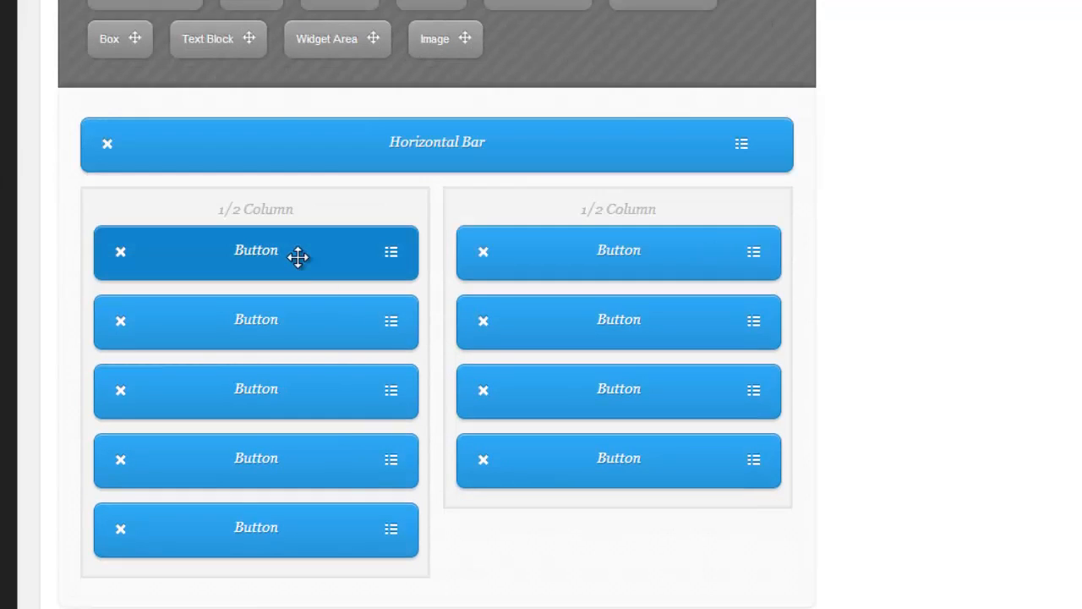
pyautogui.scroll(2, 298, 257)
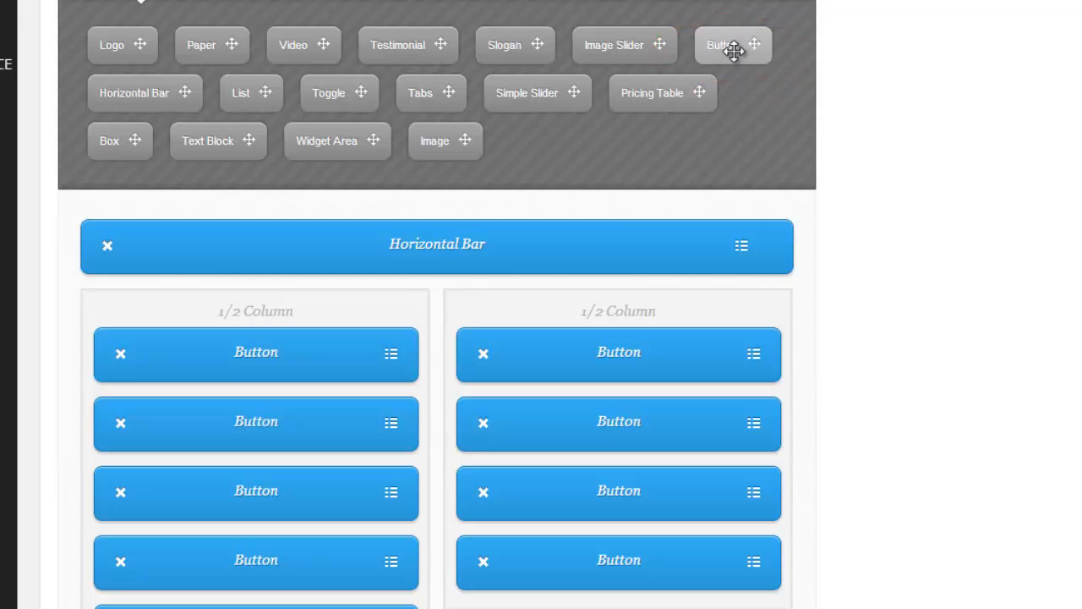
pyautogui.moveTo(733, 51); pyautogui.dragTo(623, 461)
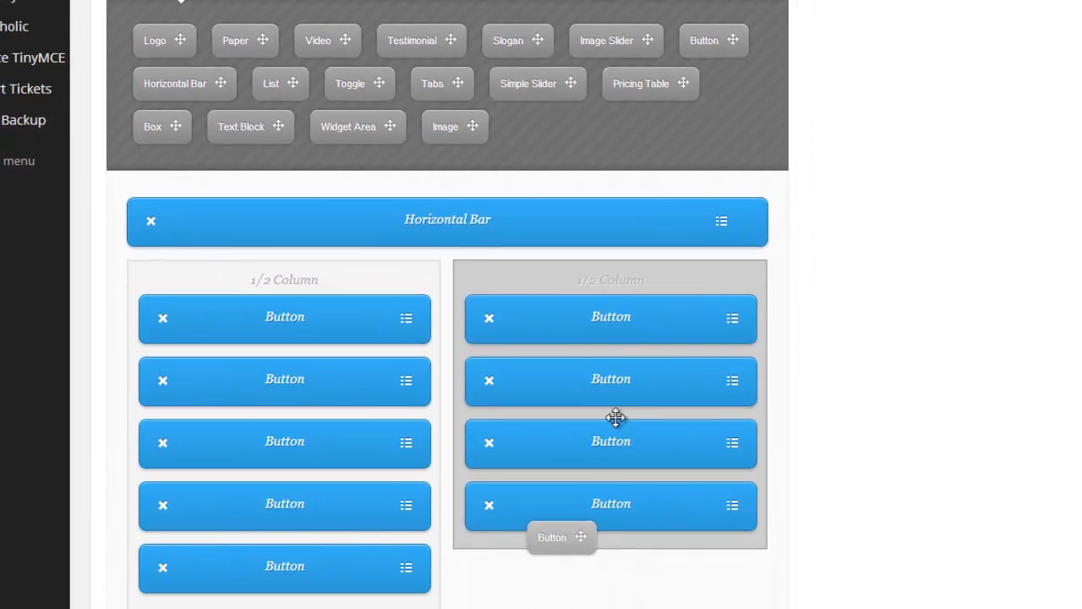
pyautogui.moveTo(615, 417); pyautogui.dragTo(594, 554)
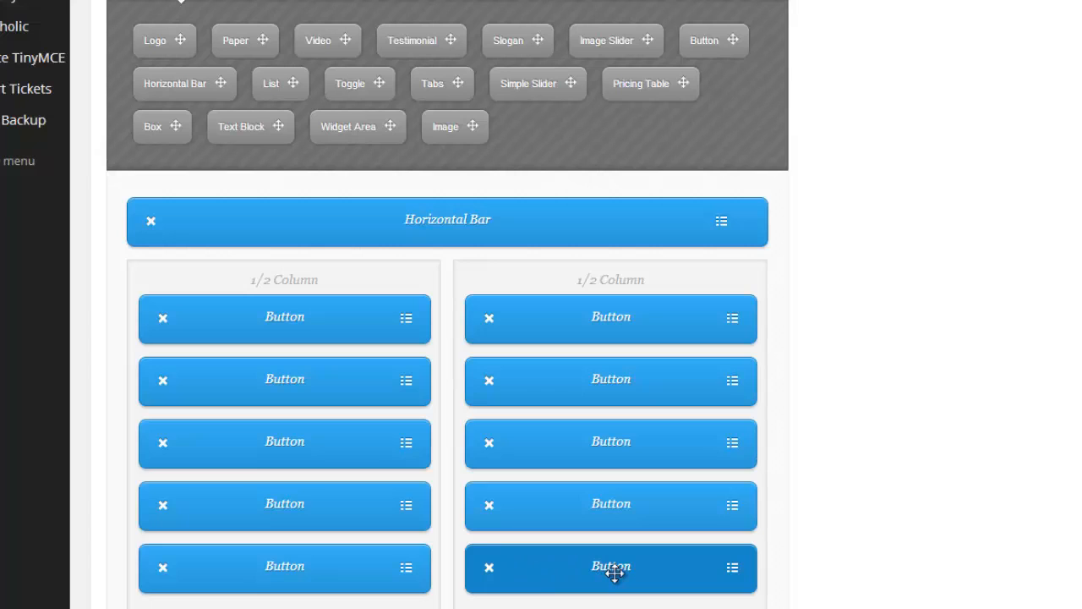
# - Open the new button's settings and examine the color choices, size choices and URL field
pyautogui.click(732, 573)
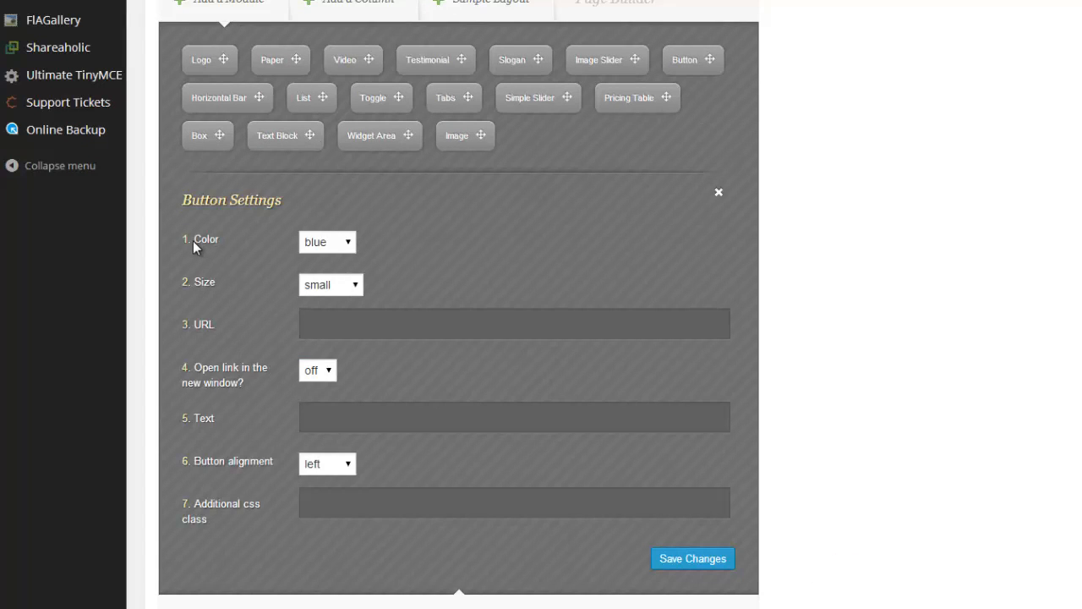
pyautogui.click(348, 242)
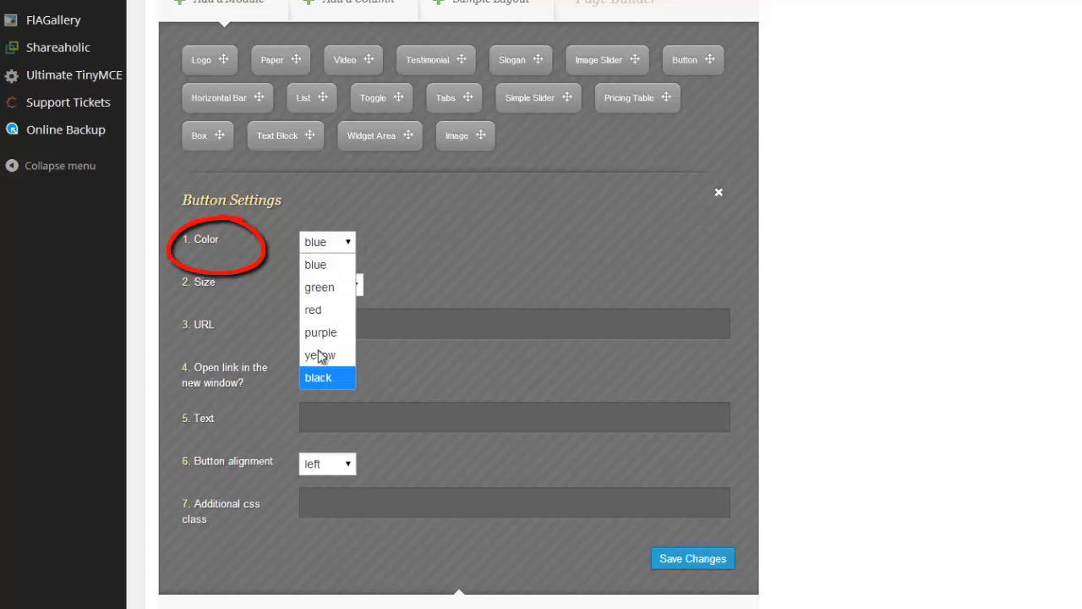
pyautogui.click(324, 266)
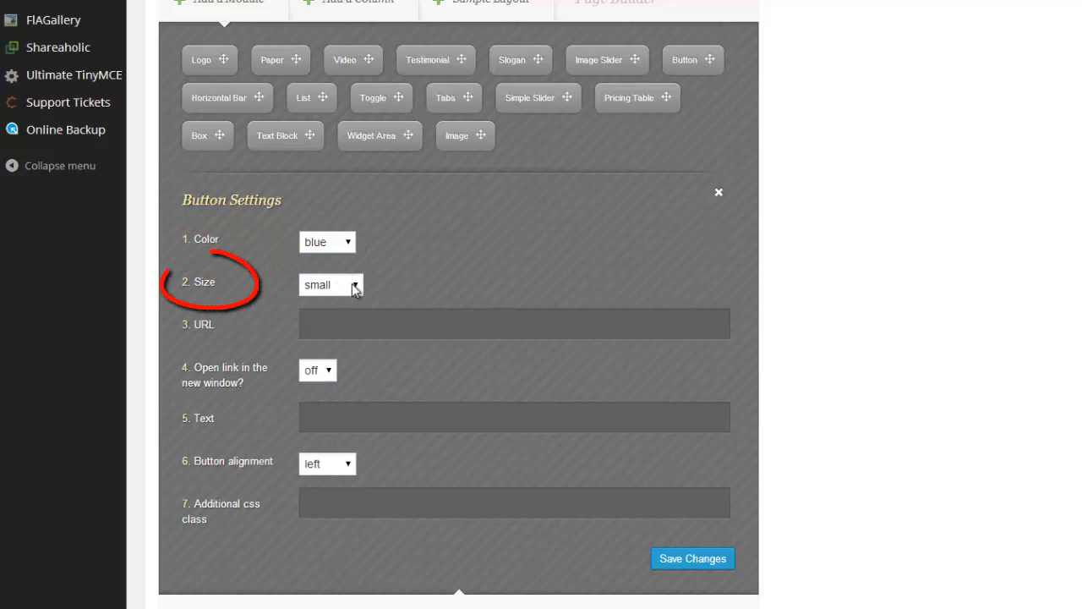
pyautogui.click(355, 285)
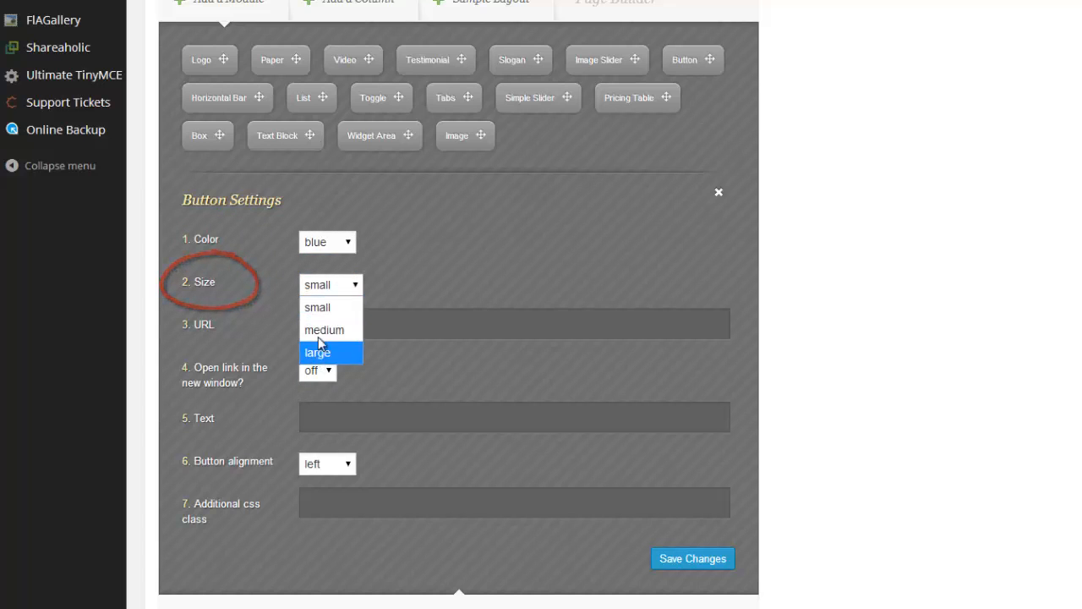
pyautogui.click(353, 286)
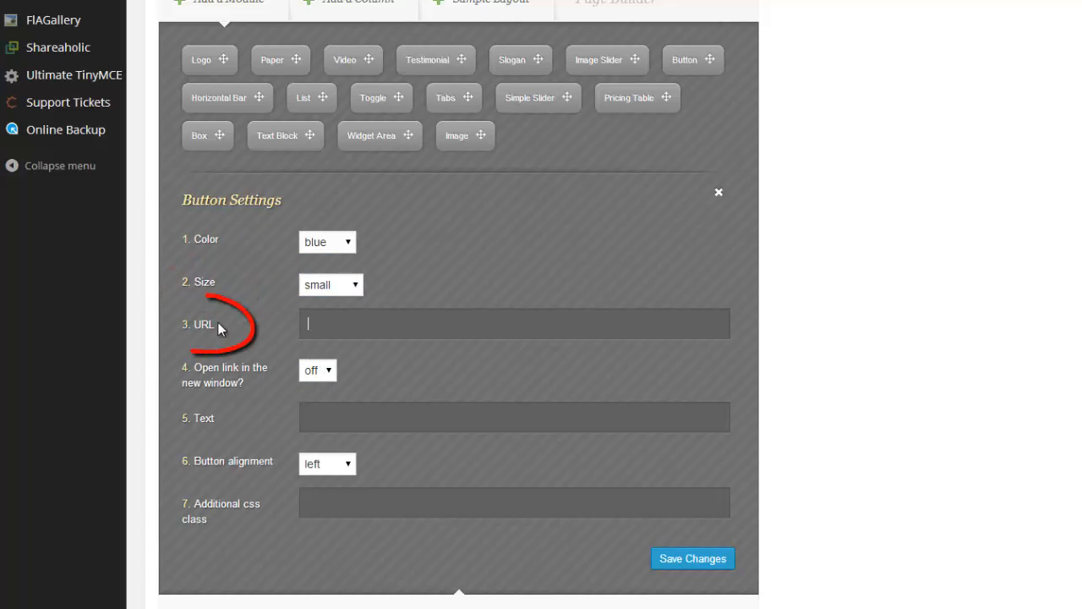
pyautogui.click(317, 332)
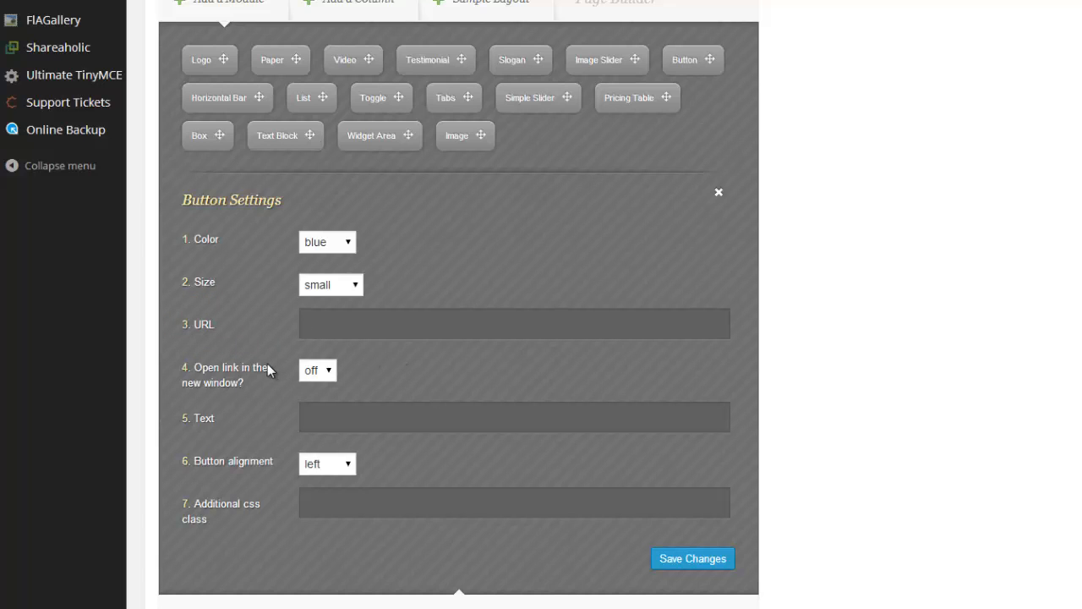
# - Examine the on/off choices for opening the button's link in a new window, and the text field
pyautogui.scroll(-1, 236, 375)
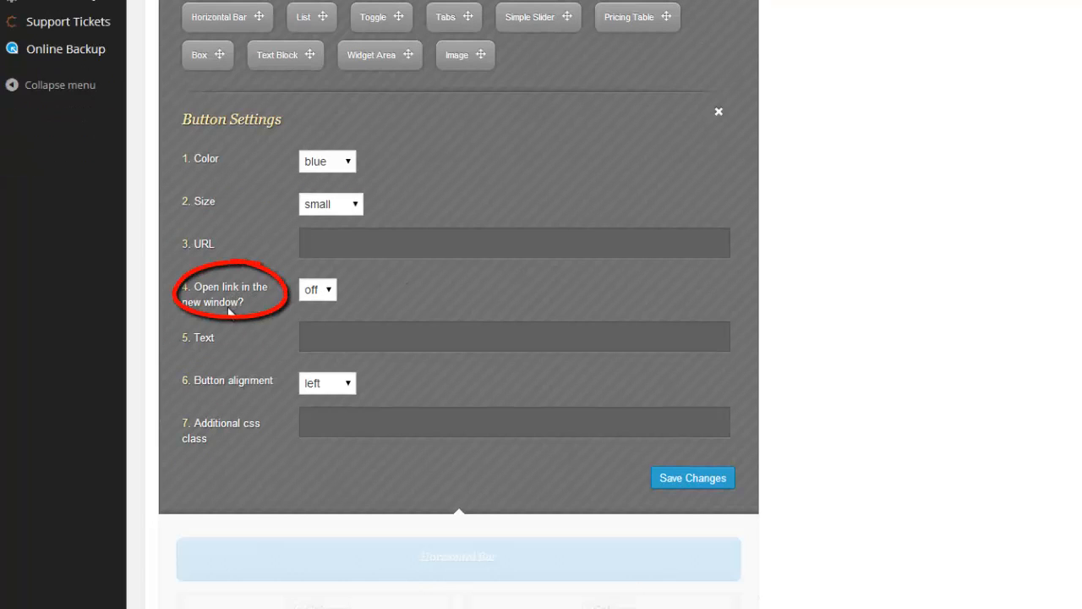
pyautogui.click(329, 290)
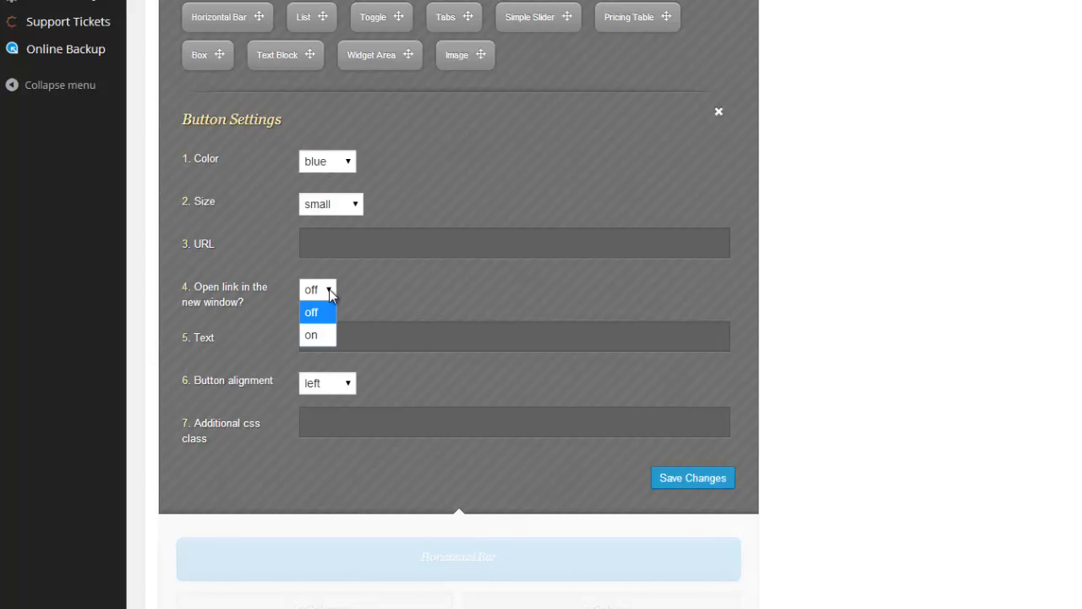
pyautogui.click(329, 290)
pyautogui.click(328, 290)
pyautogui.click(329, 292)
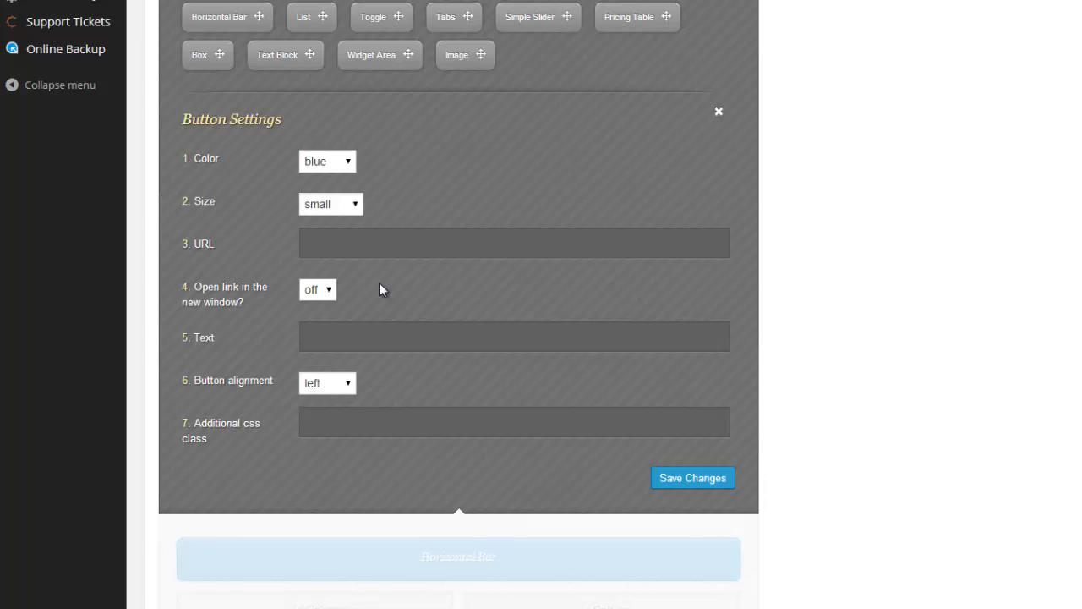
pyautogui.click(305, 342)
# - Examine the button alignment choices and the additional CSS class field, and save the button's settings
pyautogui.scroll(-1, 268, 380)
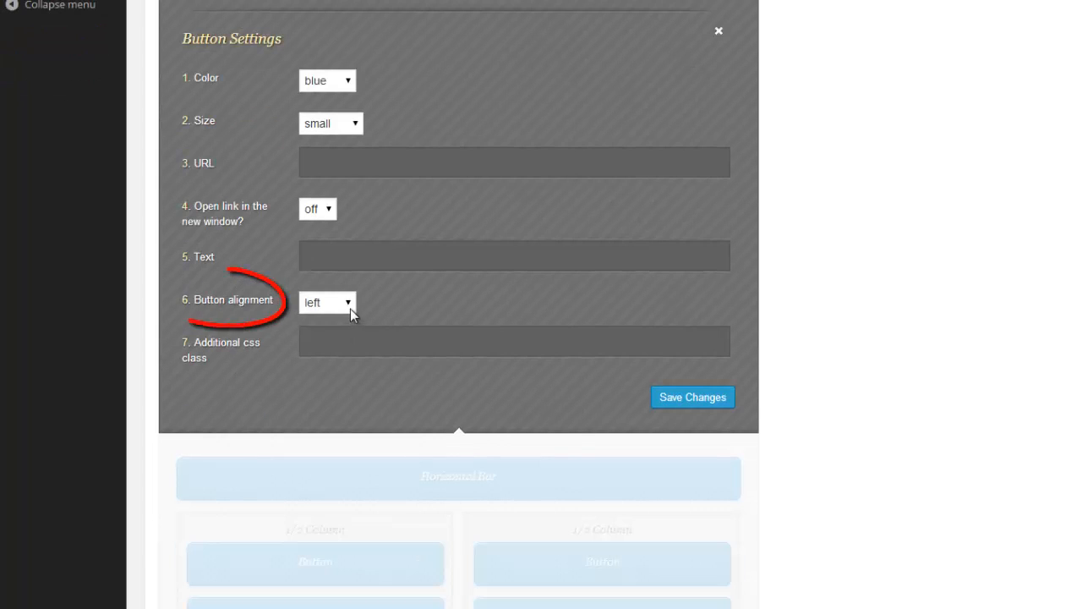
pyautogui.click(348, 302)
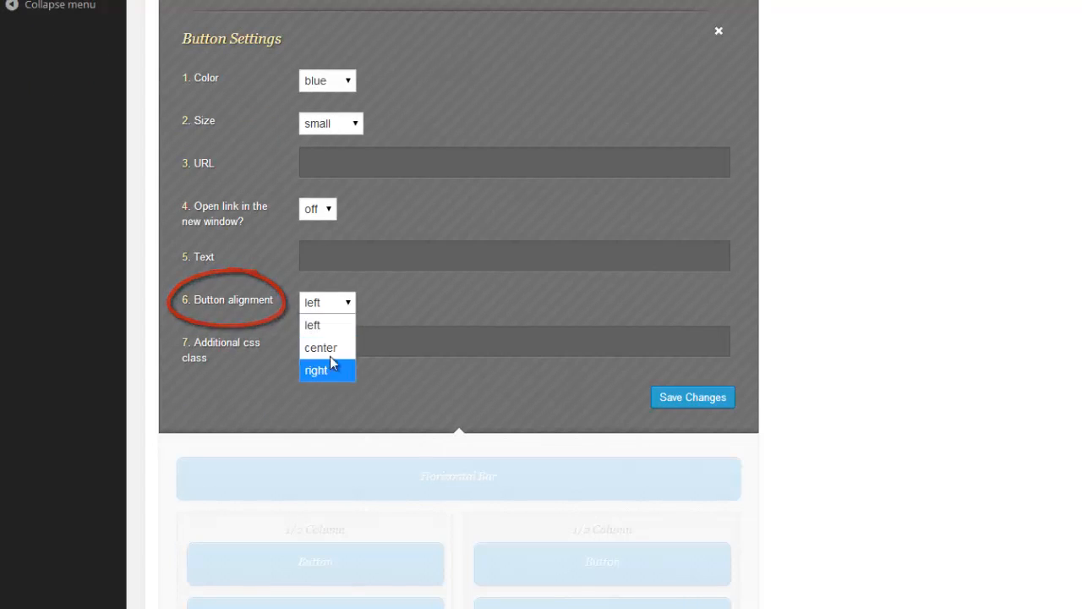
pyautogui.click(350, 306)
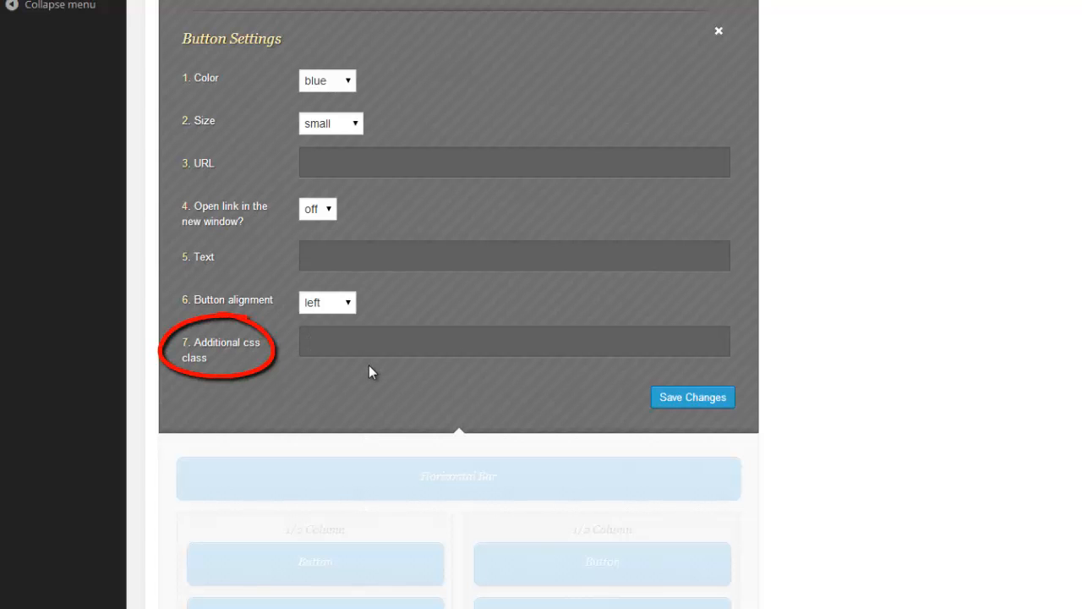
pyautogui.scroll(1, 369, 365)
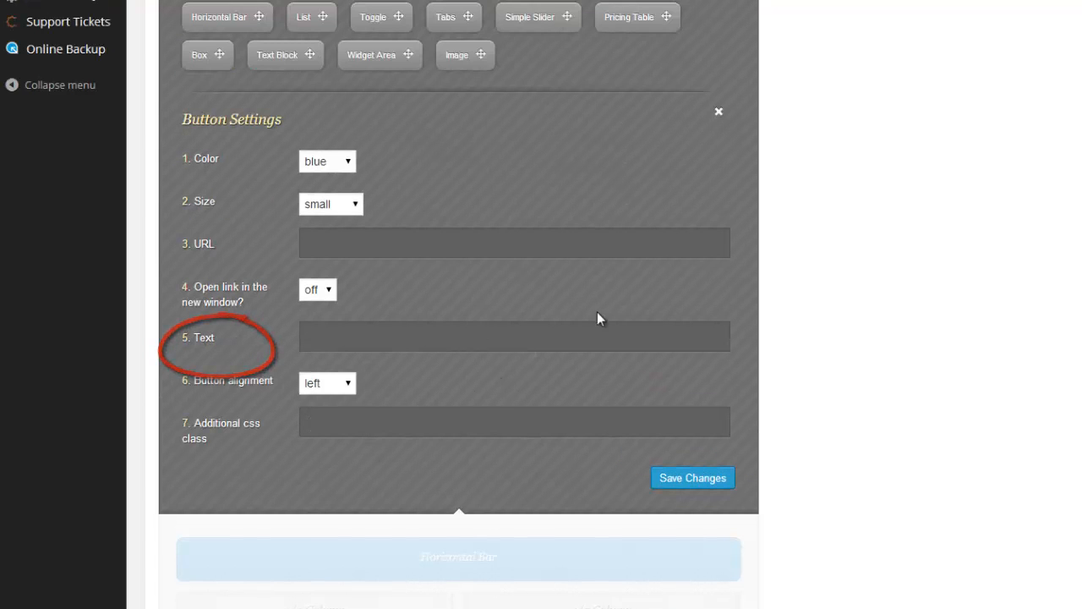
pyautogui.click(692, 478)
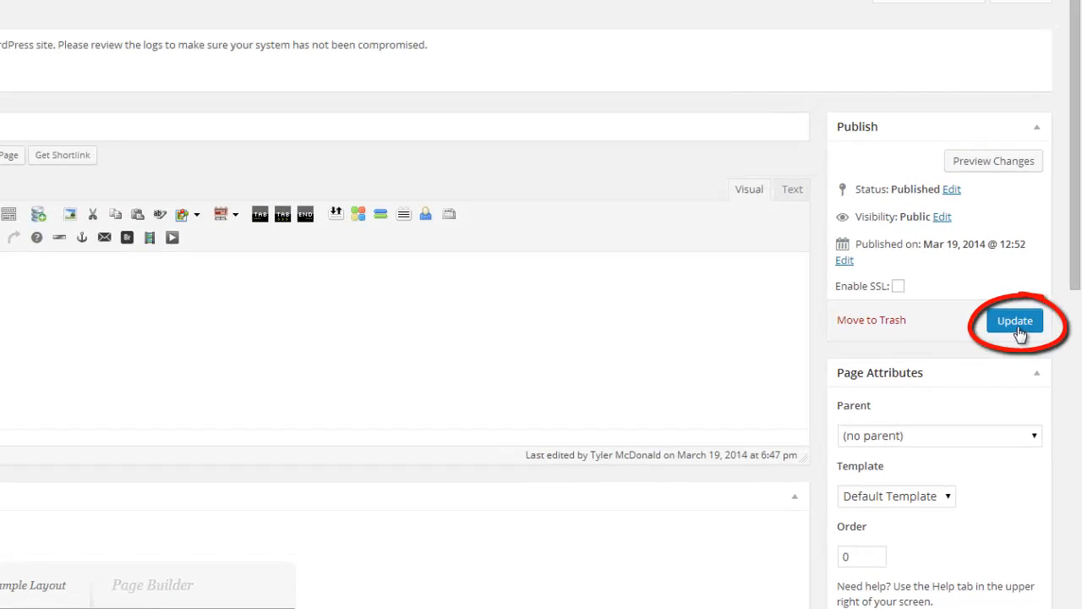
# - Remove the newly added button from the second 1/2 column
pyautogui.scroll(-8, 578, 550)
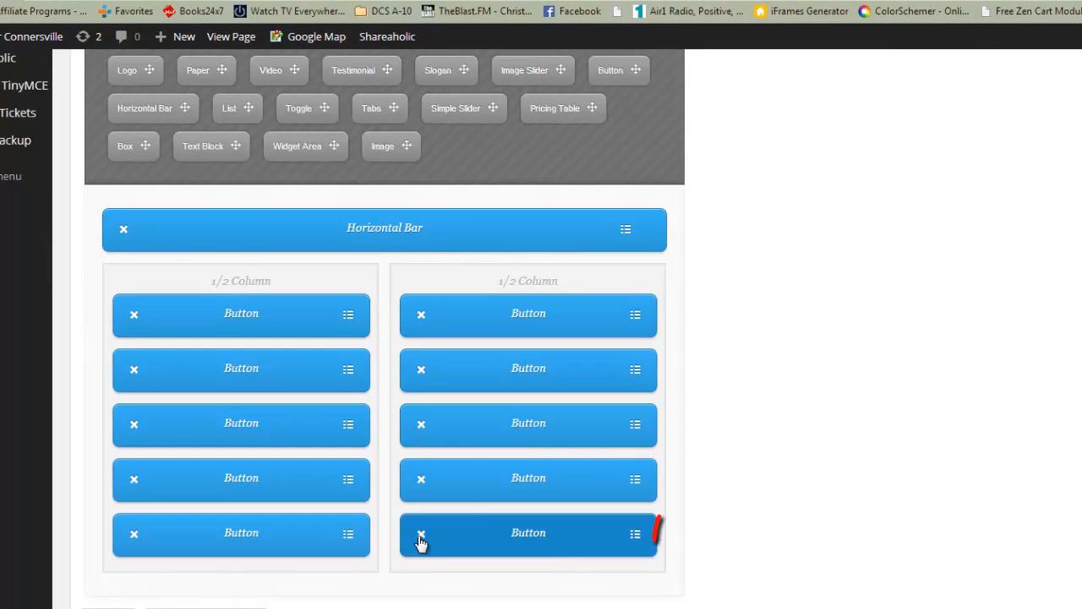
pyautogui.click(420, 537)
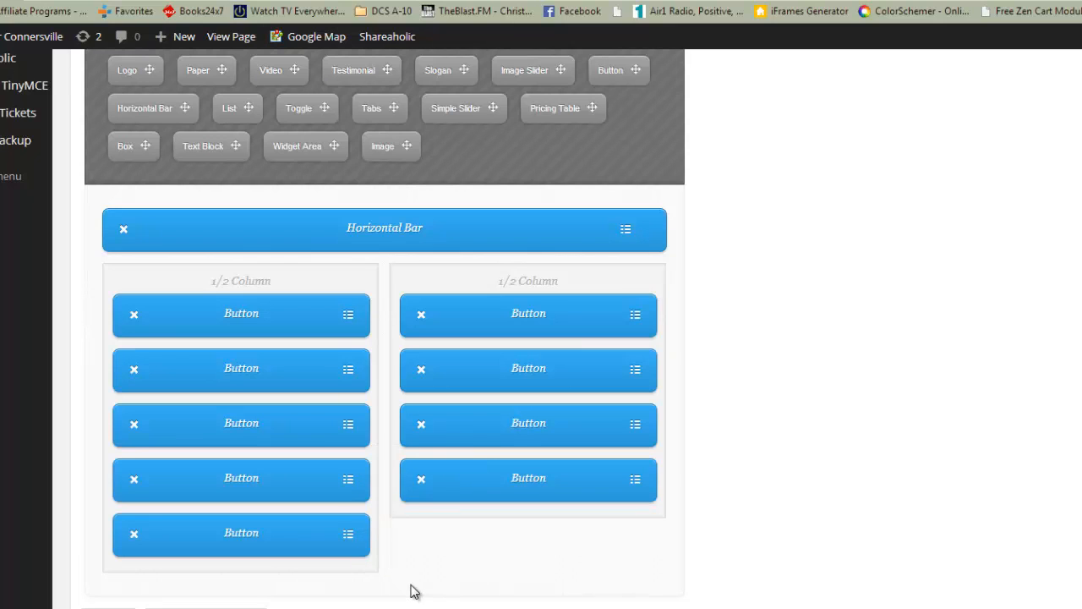
# - Review the settings of the first button in the first 1/2 column and close them
pyautogui.click(347, 319)
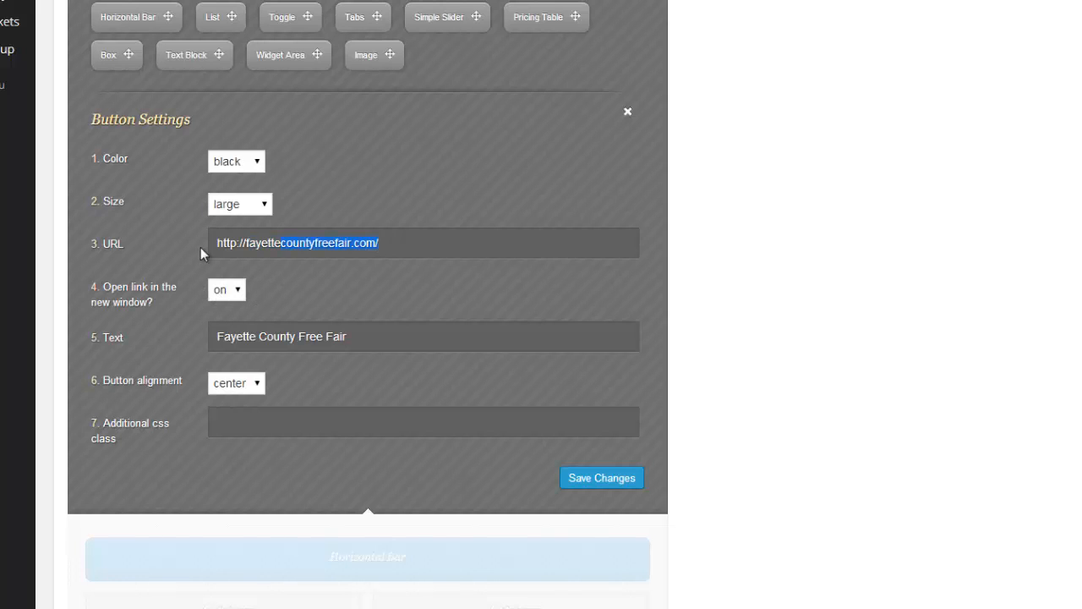
pyautogui.click(627, 111)
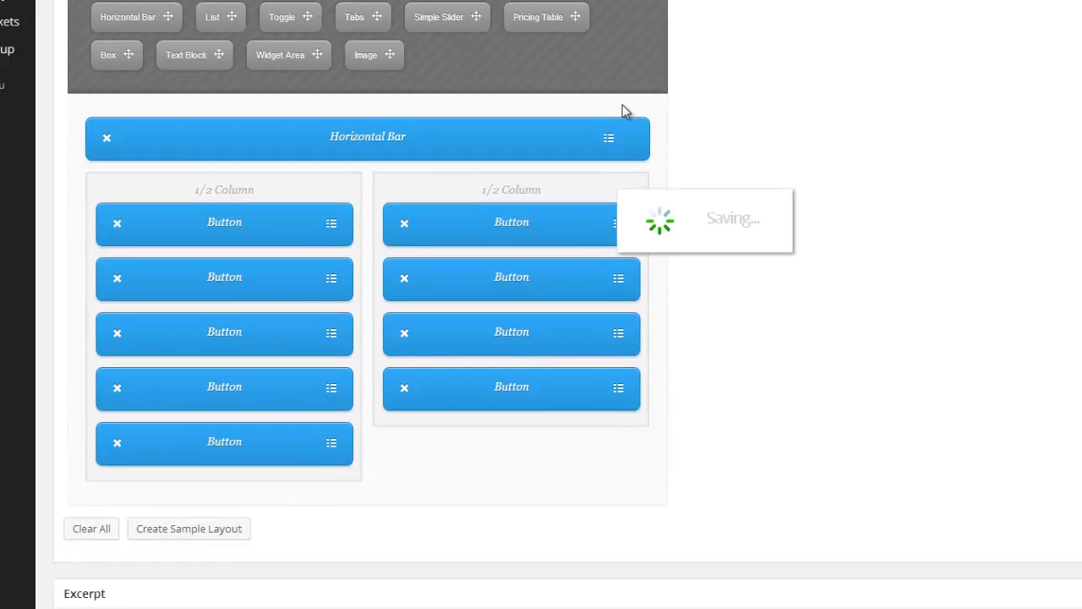
pyautogui.scroll(5, 841, 297)
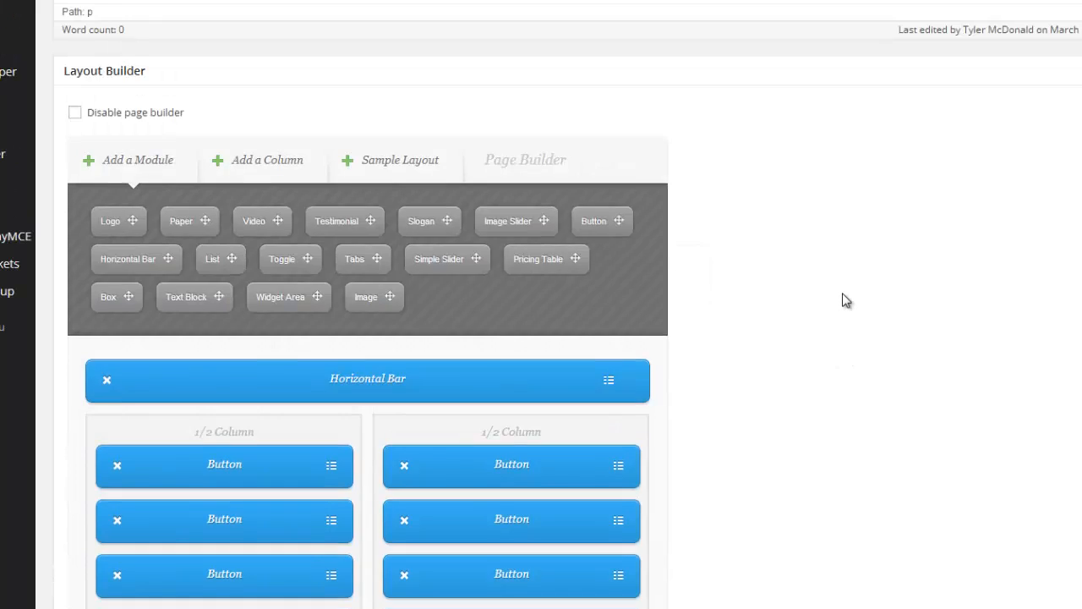
pyautogui.scroll(-4, 845, 300)
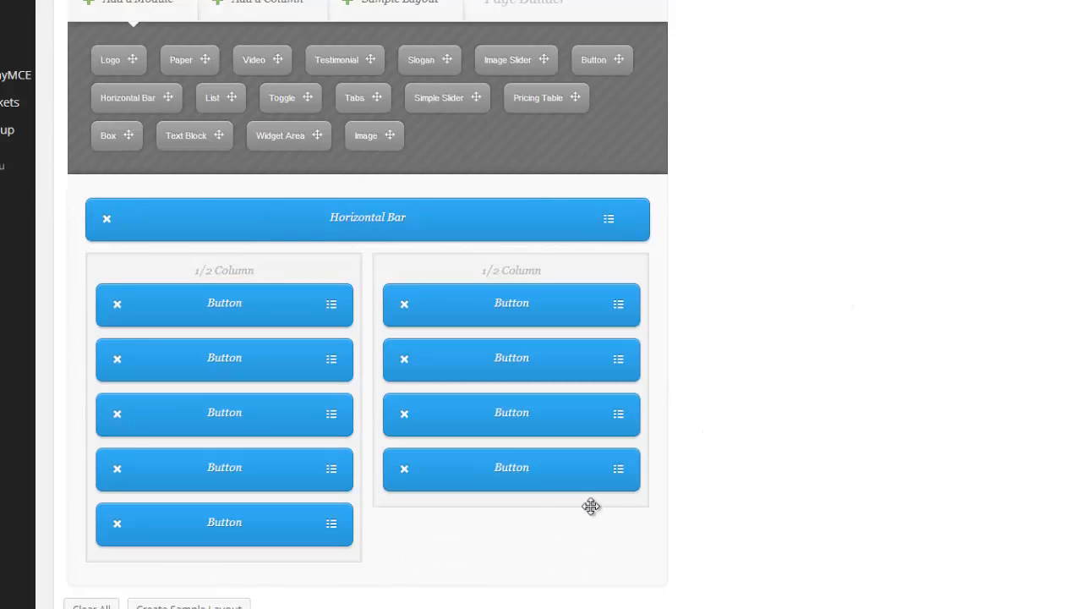
# - Preview the Area Links page's changes in a new browser tab and look over the link buttons
pyautogui.scroll(3, 891, 437)
pyautogui.scroll(3, 895, 423)
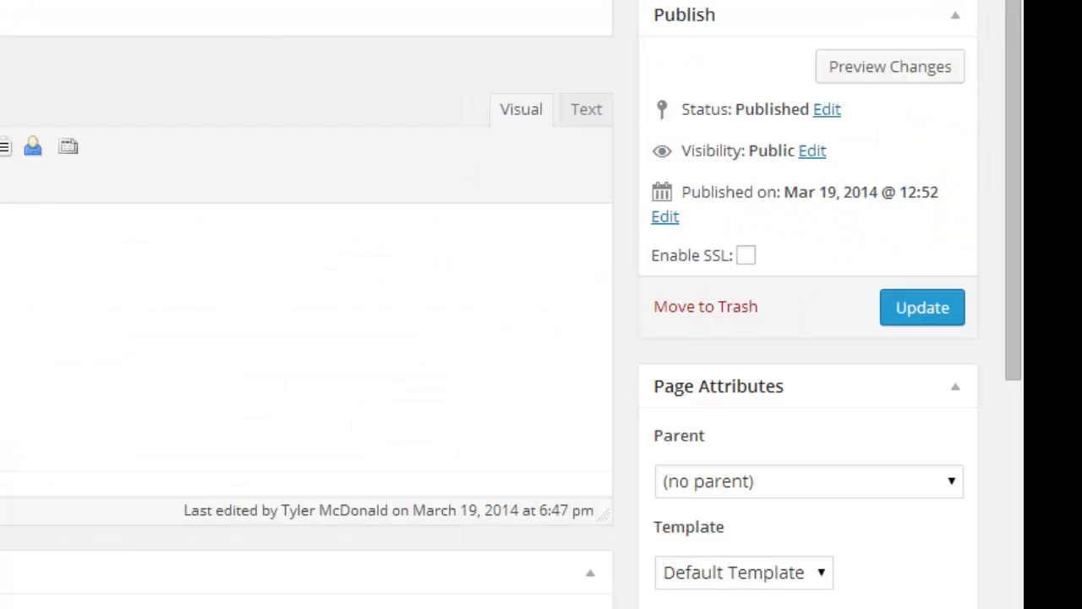
pyautogui.scroll(1, 597, 78)
pyautogui.rightClick(934, 154)
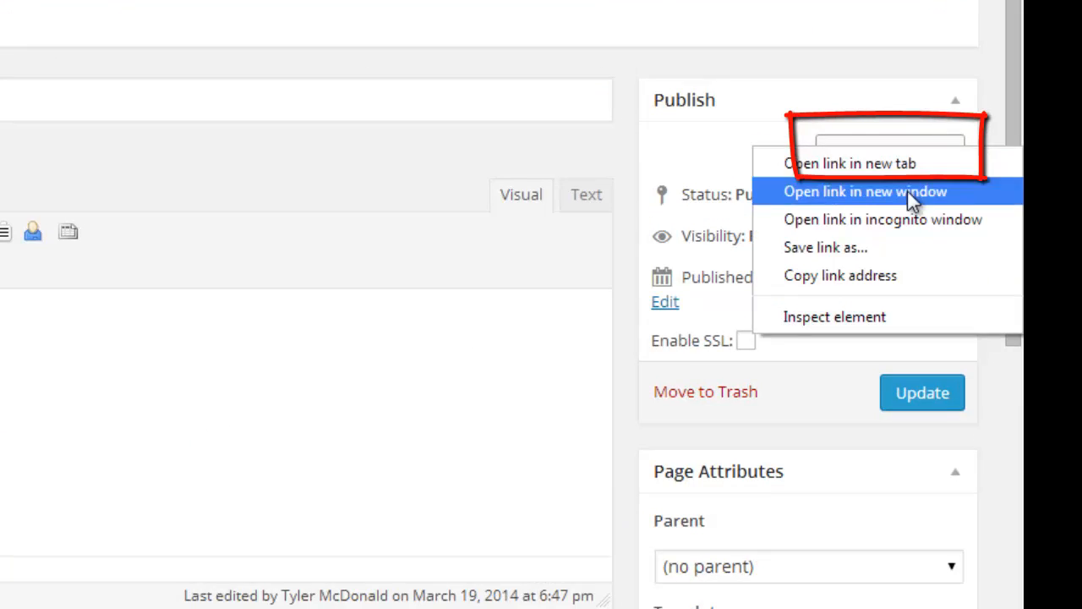
pyautogui.click(906, 166)
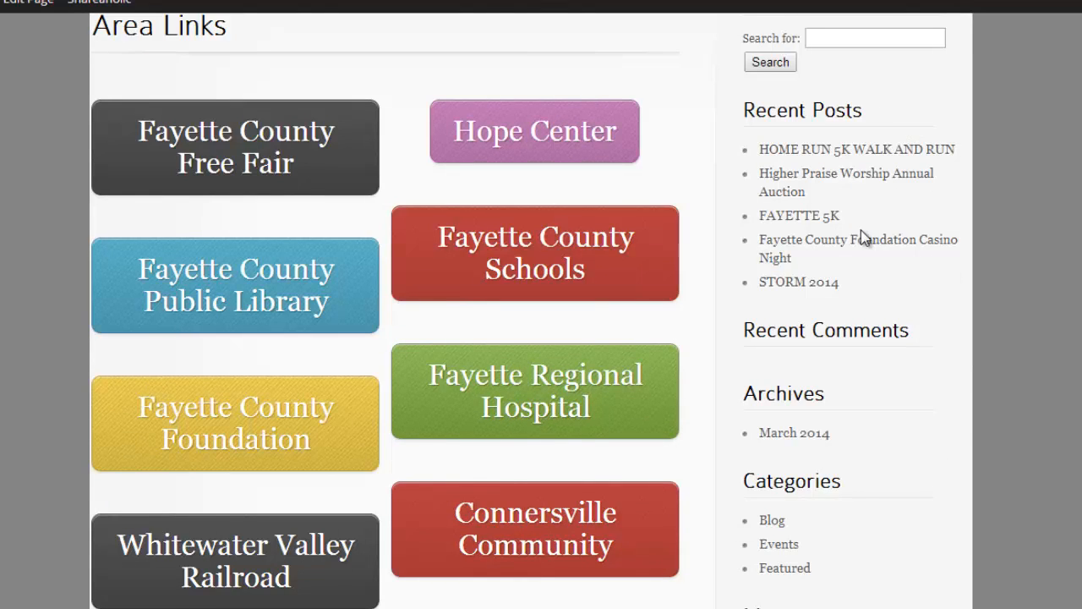
pyautogui.scroll(2, 874, 269)
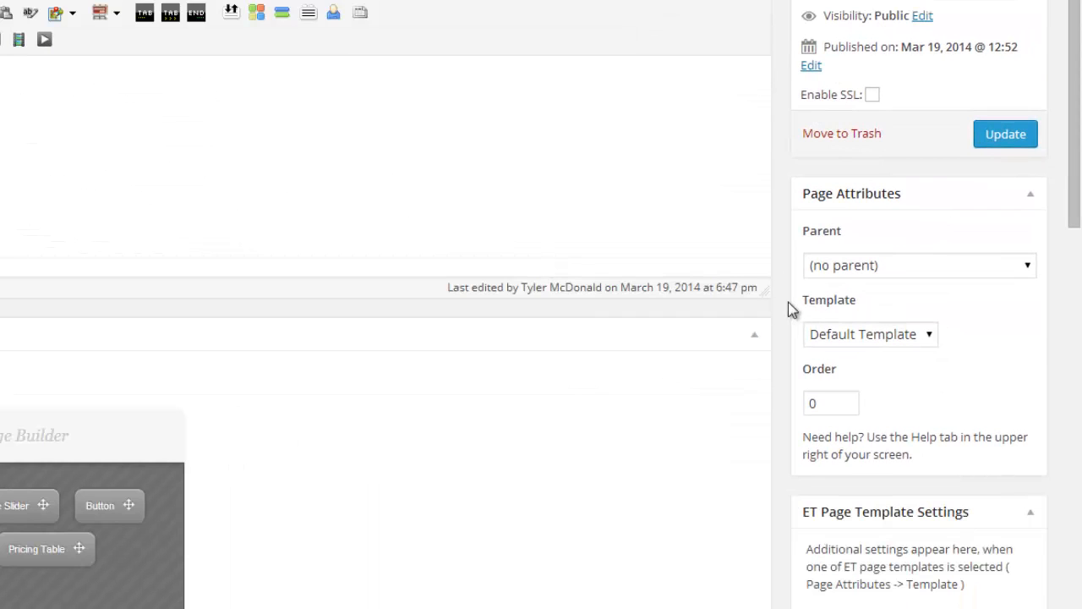
# - Examine the page's template choices and the Layout Builder's column types beside the existing layout
pyautogui.click(930, 337)
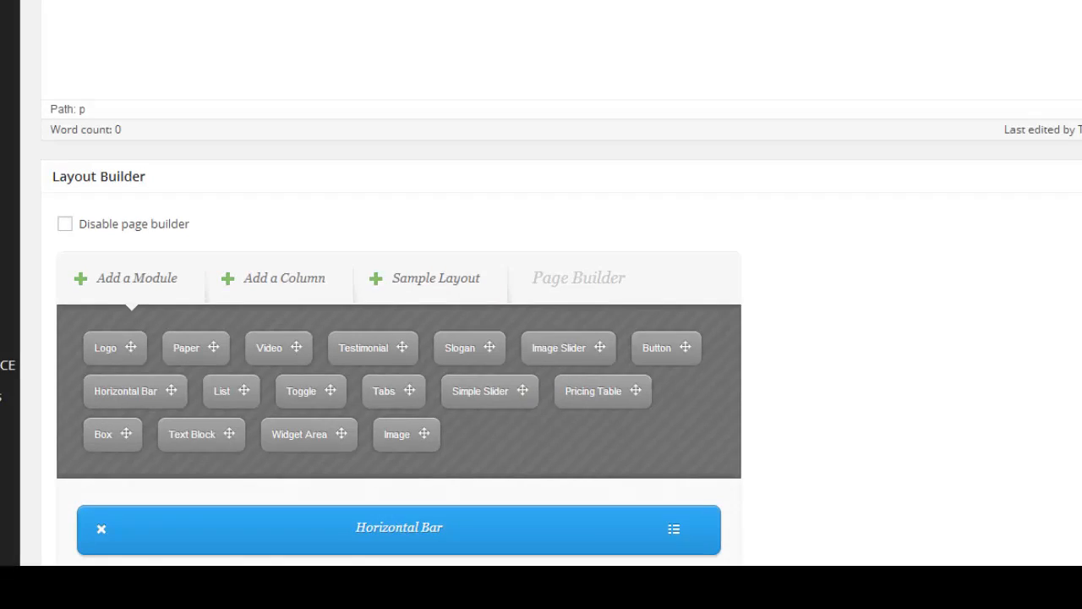
pyautogui.scroll(-5, 772, 22)
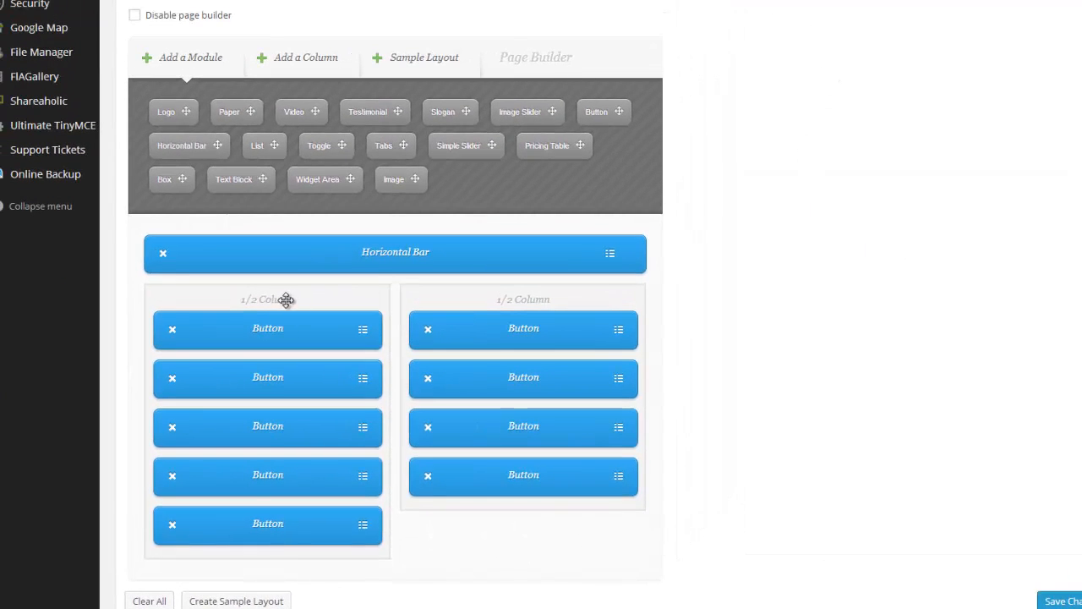
pyautogui.click(317, 65)
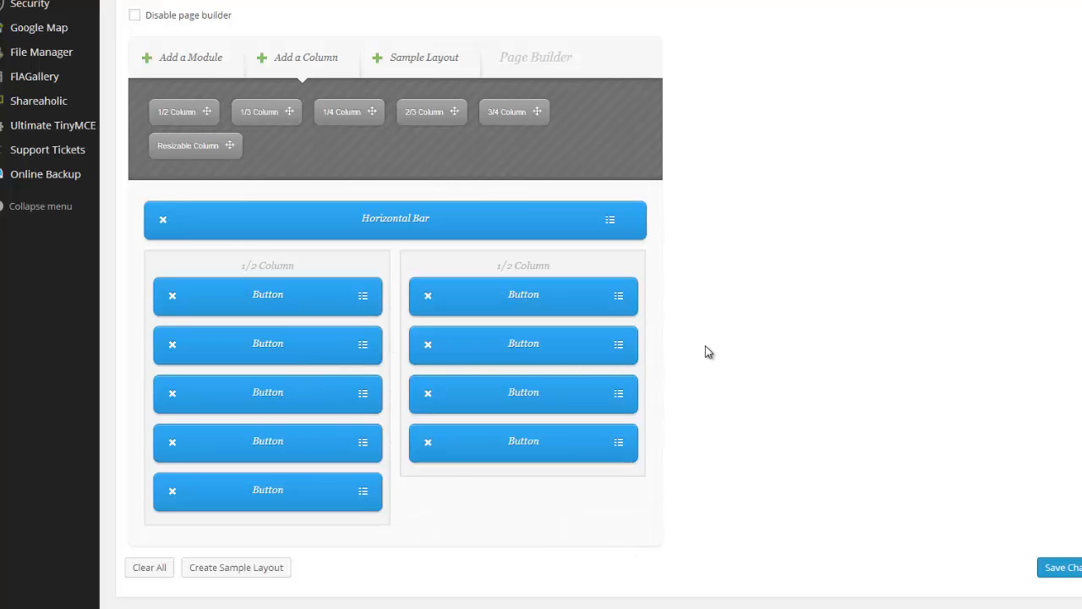
pyautogui.scroll(2, 739, 338)
pyautogui.scroll(-3, 739, 334)
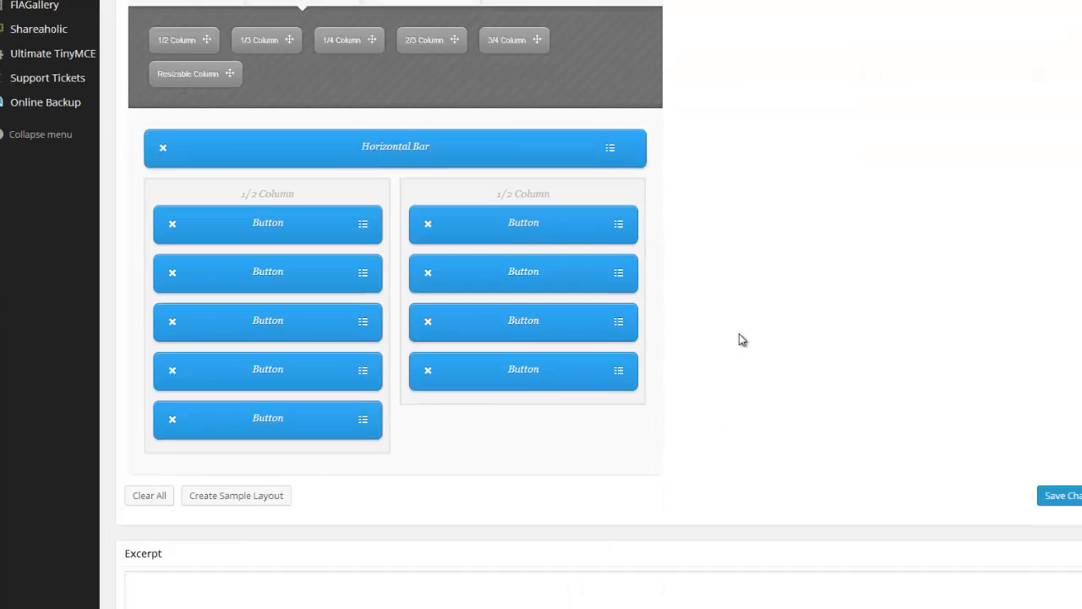
pyautogui.scroll(6, 739, 335)
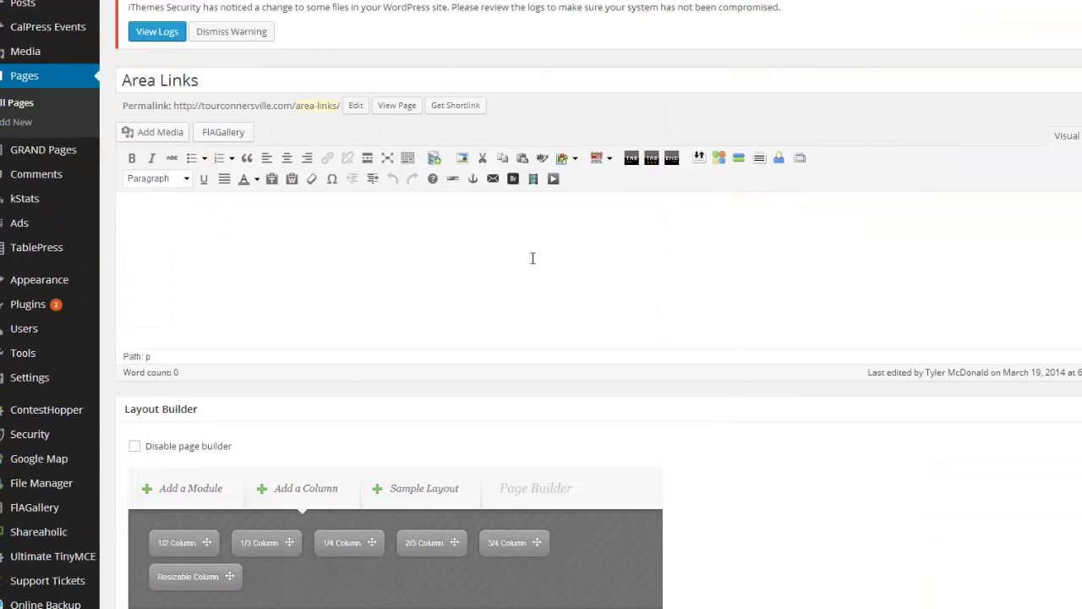